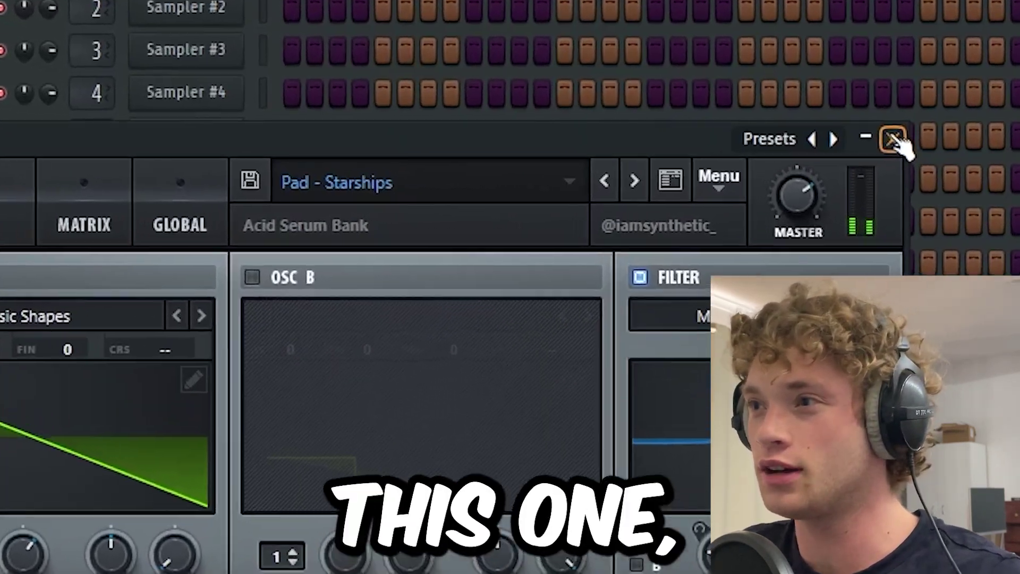
Close the Serum pad's window and start the first chord in its piano roll with two-bar C#5 and A5 notes.
{"action": "left_click", "coordinate": [685, 187]}
{"action": "left_click", "coordinate": [464, 122]}
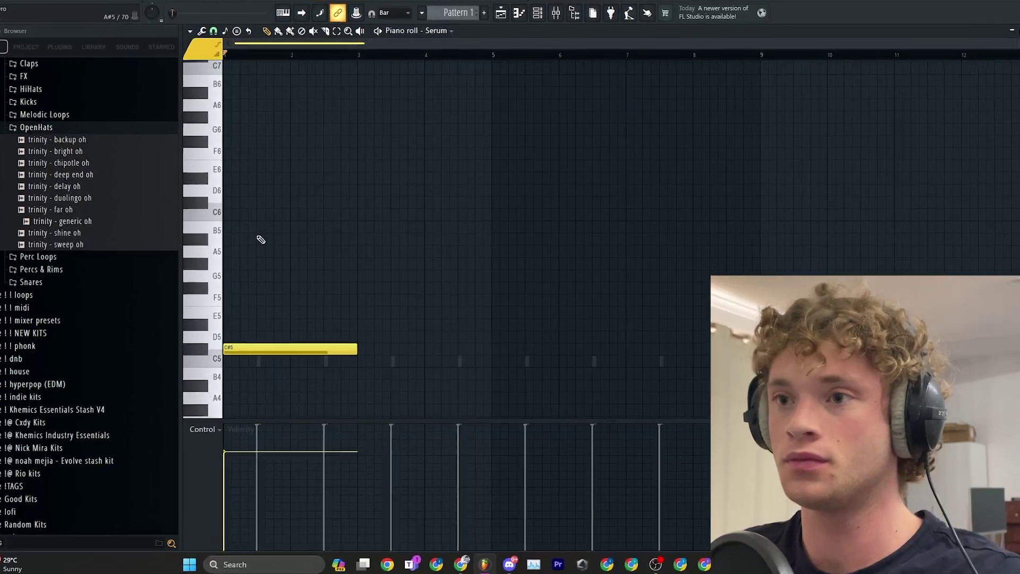
{"action": "left_click", "coordinate": [262, 250]}
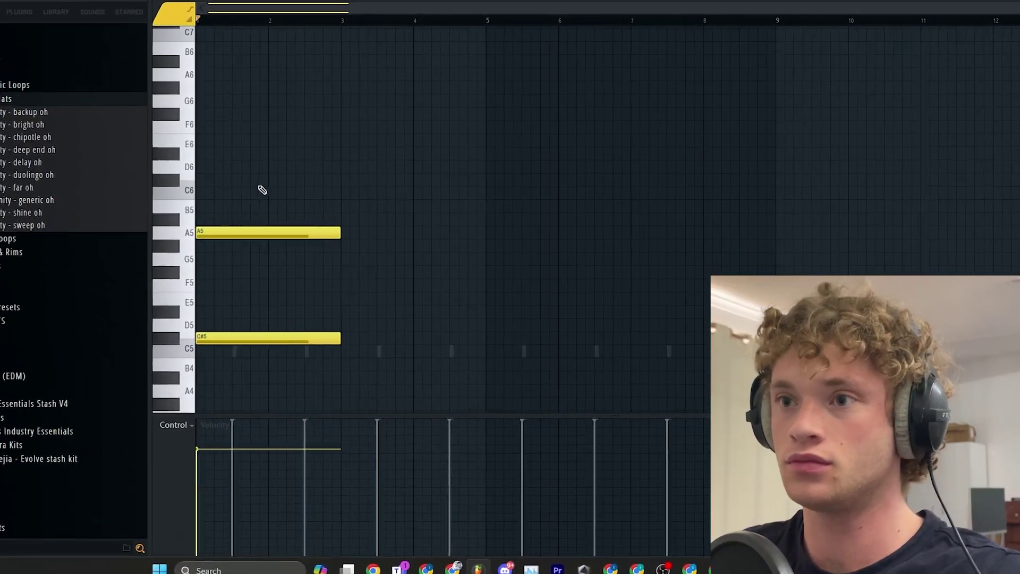
{"action": "key", "text": "space"}
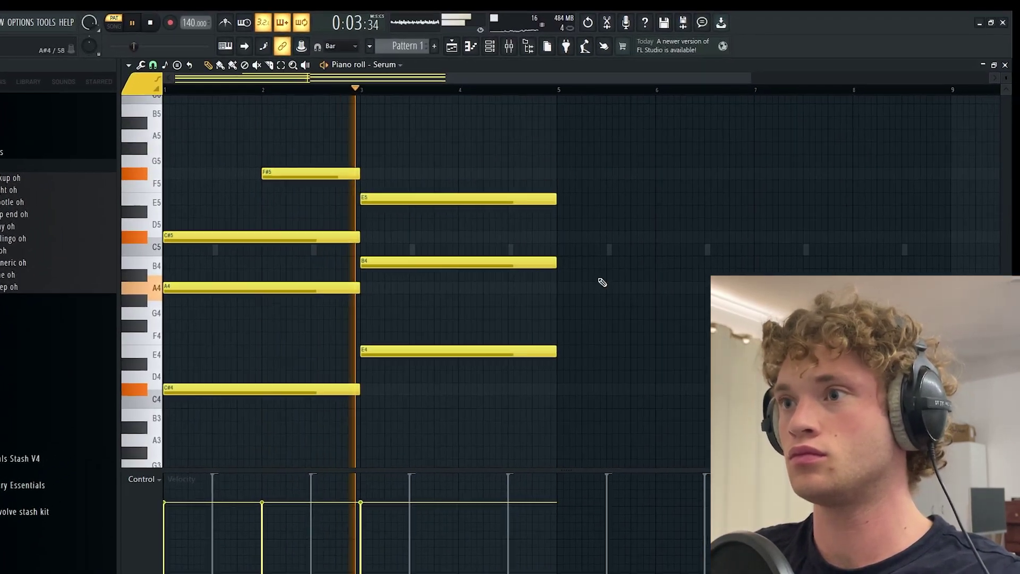
Duplicate the bars 5–6 chord into bars 7–8 and vary bar 8 by deleting the D5 note and lowering C#5 to B4.
{"action": "scroll", "coordinate": [589, 277], "scroll_direction": "down", "scroll_amount": 2}
{"action": "key", "text": "ctrl+b"}
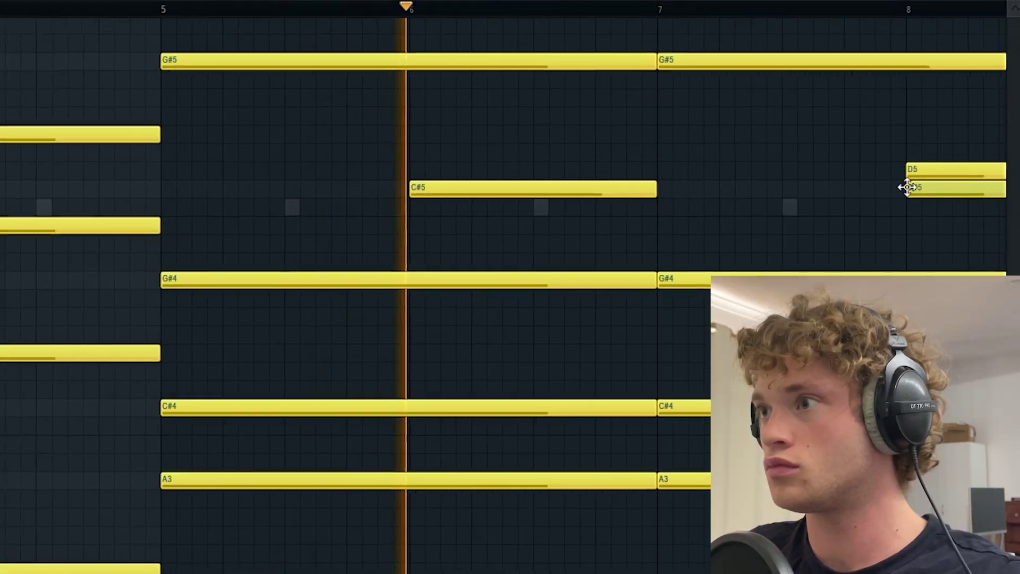
{"action": "right_click", "coordinate": [935, 170]}
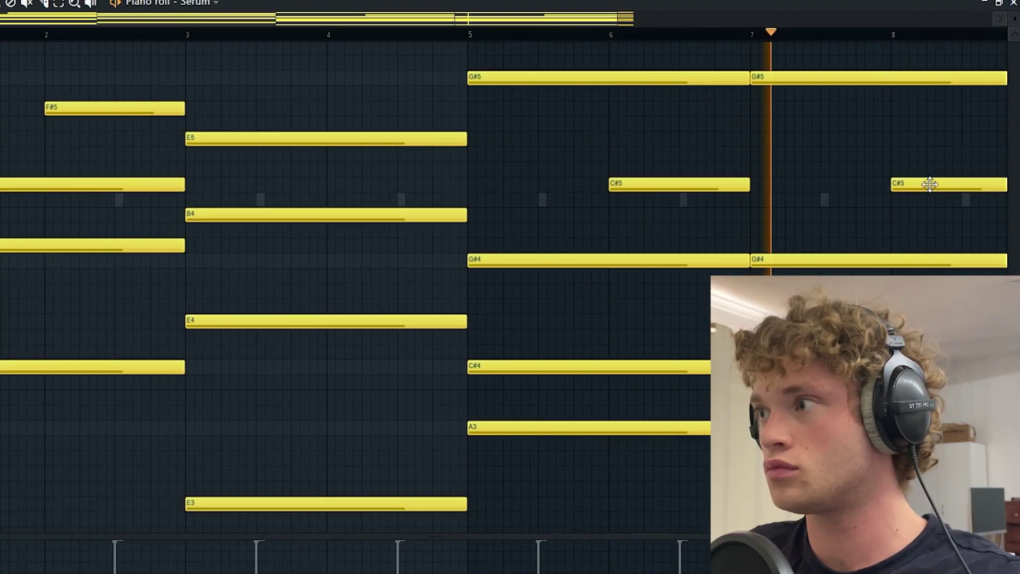
{"action": "left_click_drag", "start_coordinate": [929, 184], "coordinate": [930, 214]}
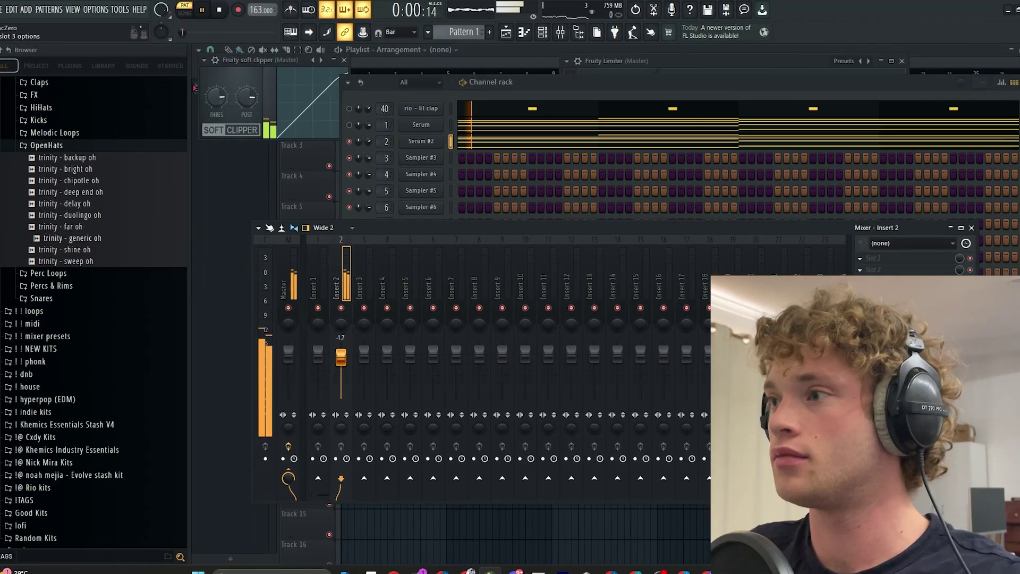
Add Fruity Parametric EQ 2 to mixer Insert 2 and switch the equalizer to its next preset.
{"action": "left_click", "coordinate": [872, 257]}
{"action": "left_click", "coordinate": [683, 40]}
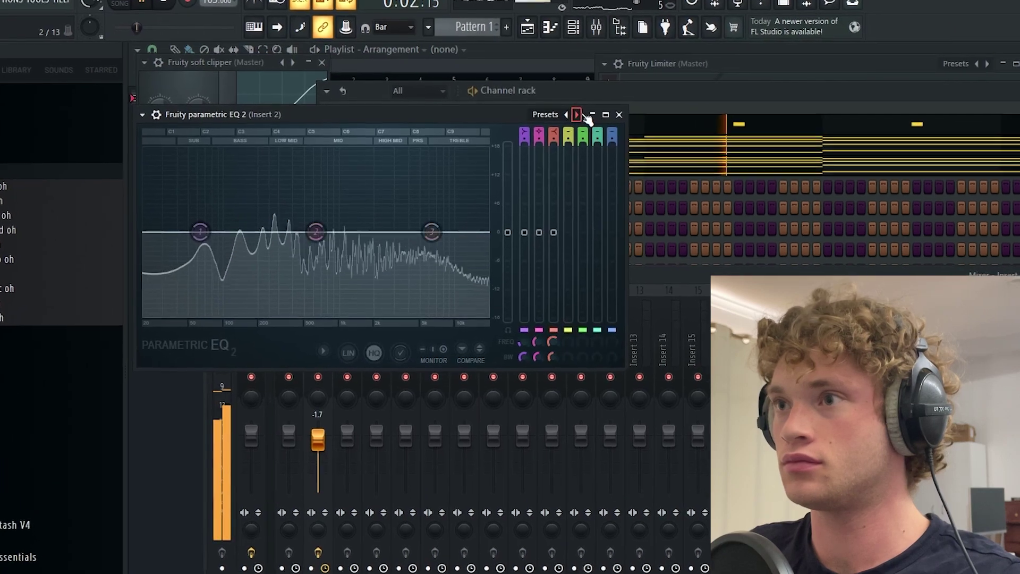
{"action": "left_click", "coordinate": [580, 115]}
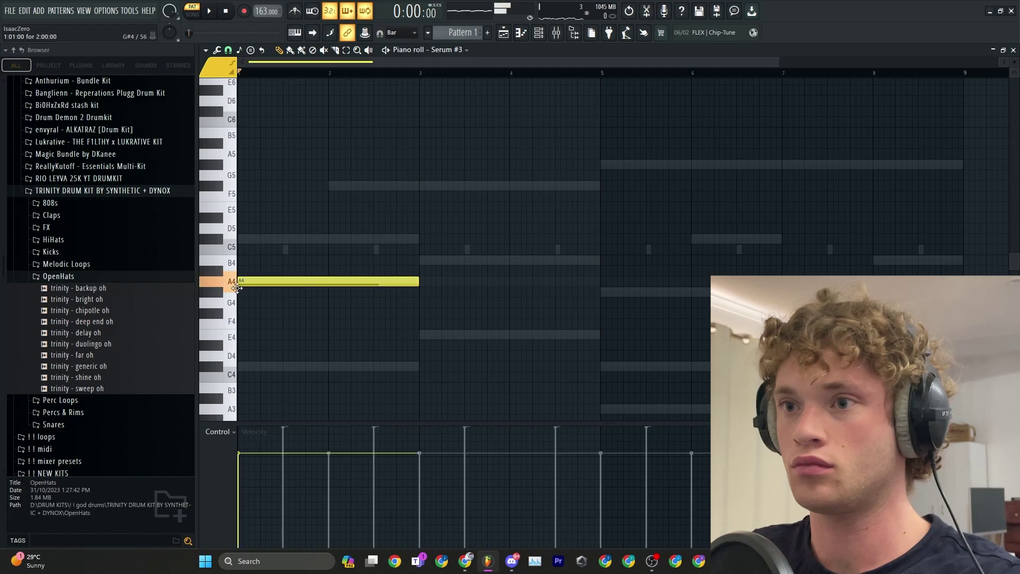
Build a rising arpeggio of short A4, C#5, E5 and G#5 notes in Serum #3 and duplicate it repeatedly.
{"action": "left_click", "coordinate": [257, 163]}
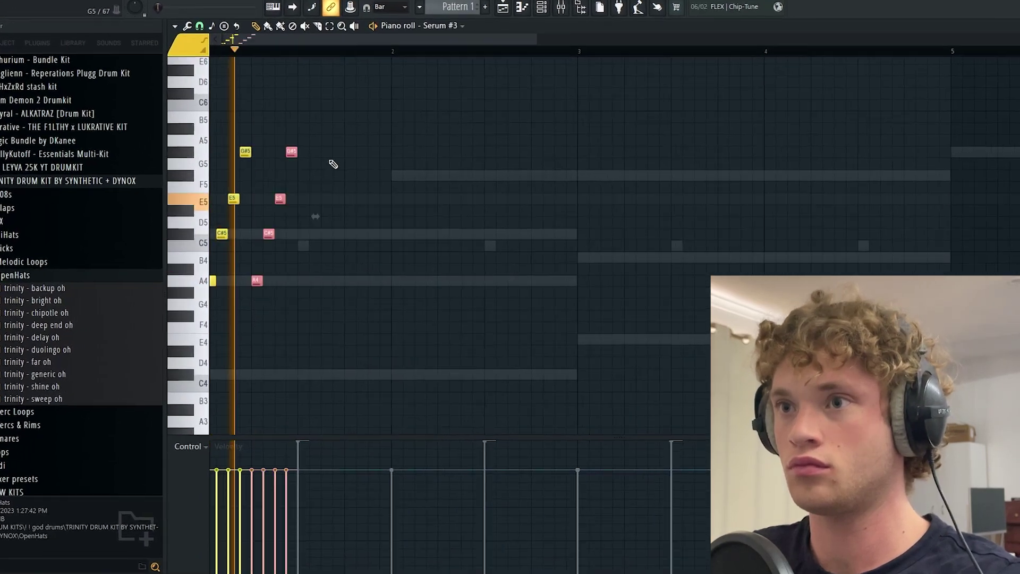
{"action": "key", "text": "ctrl+b"}
{"action": "key", "text": "ctrl+b"}
{"action": "key", "text": "ctrl+b"}
{"action": "key", "text": "ctrl+b"}
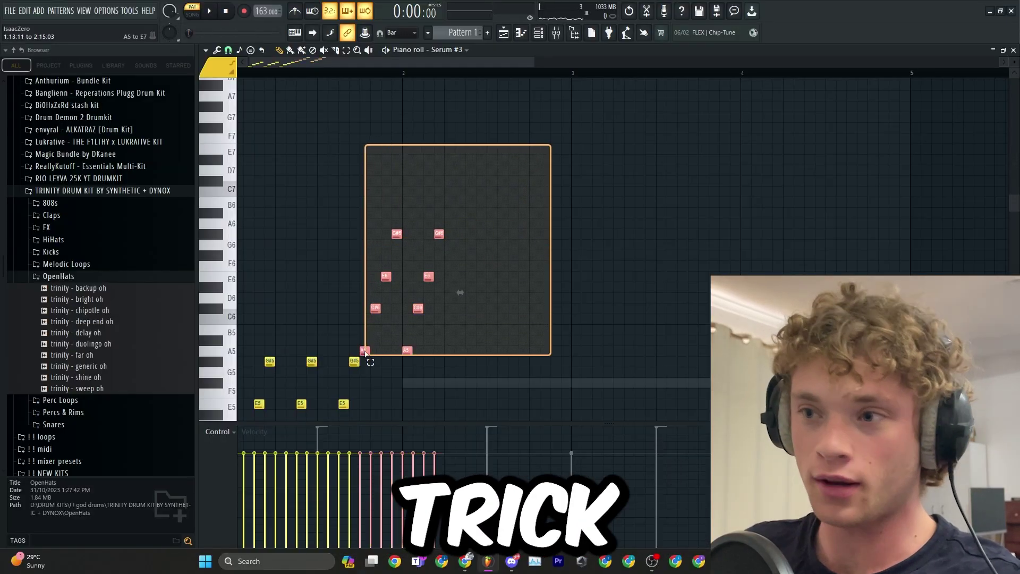
Turn the octave-higher arpeggio in bar 2 into a descending G#6–E6–C#6–A5 run and duplicate the two-bar phrase.
{"action": "left_click_drag", "start_coordinate": [365, 351], "coordinate": [364, 353]}
{"action": "scroll", "coordinate": [460, 294], "scroll_direction": "down", "scroll_amount": 4}
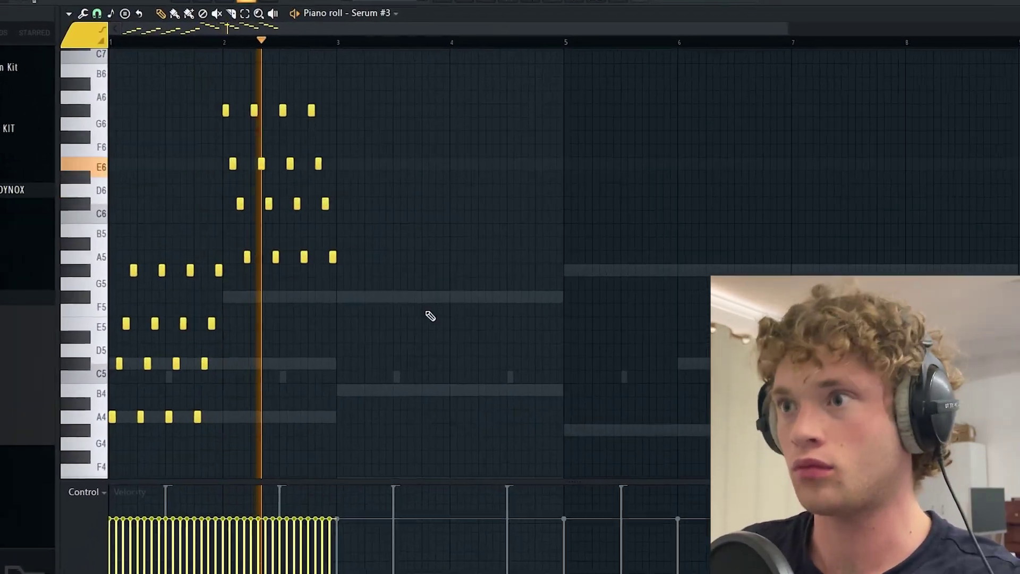
{"action": "key", "text": "ctrl+b"}
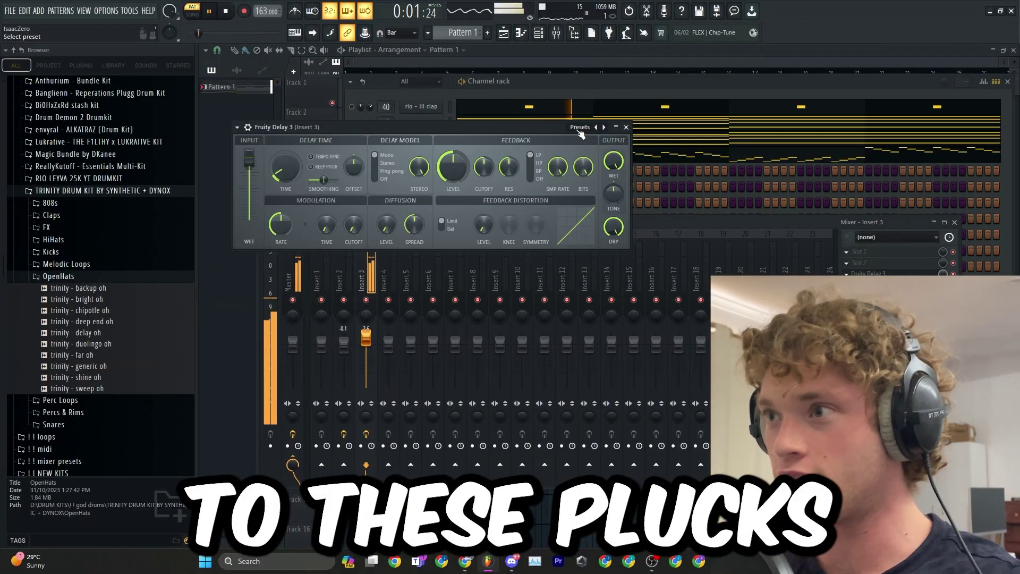
Load a ping-pong preset in Fruity Delay 3 on Insert 3 and add Effectrix in slot 5 of the same insert.
{"action": "left_click", "coordinate": [580, 128]}
{"action": "left_click", "coordinate": [595, 183]}
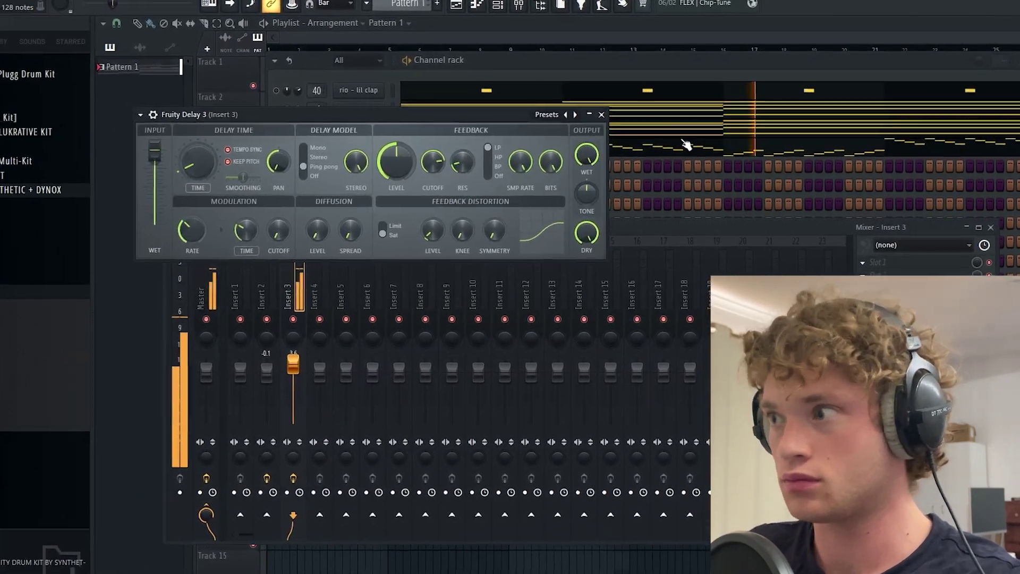
{"action": "left_click", "coordinate": [862, 290]}
{"action": "left_click", "coordinate": [612, 503]}
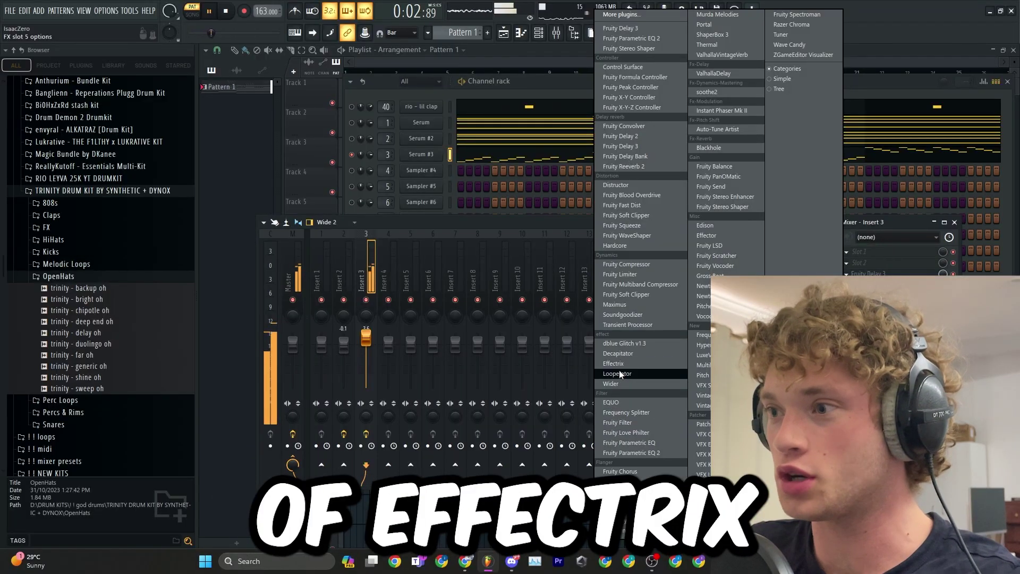
{"action": "left_click", "coordinate": [616, 363]}
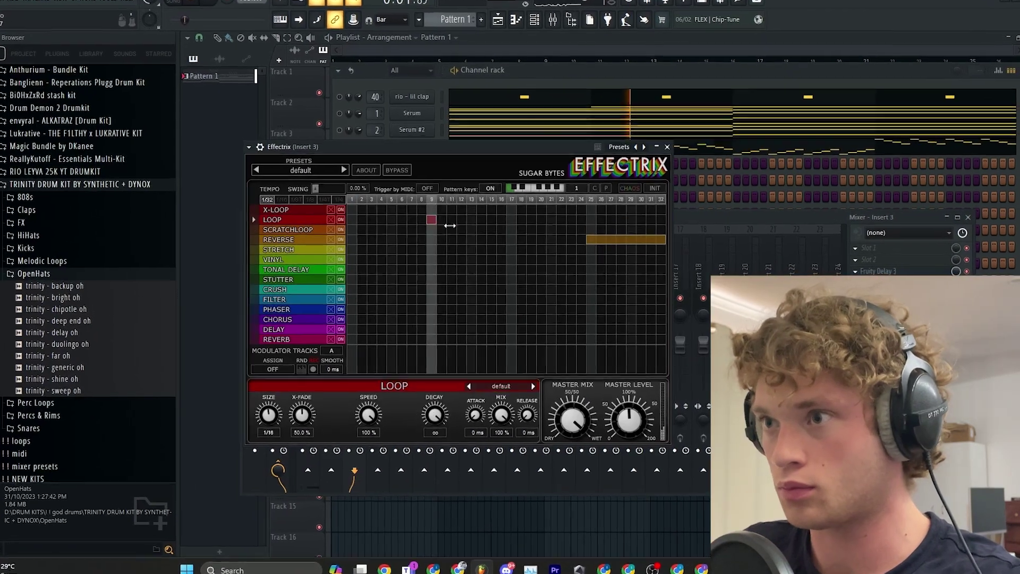
Draw a Loop block across steps 9 to 12 in Effectrix and close the plugin window.
{"action": "left_click_drag", "start_coordinate": [450, 225], "coordinate": [463, 218]}
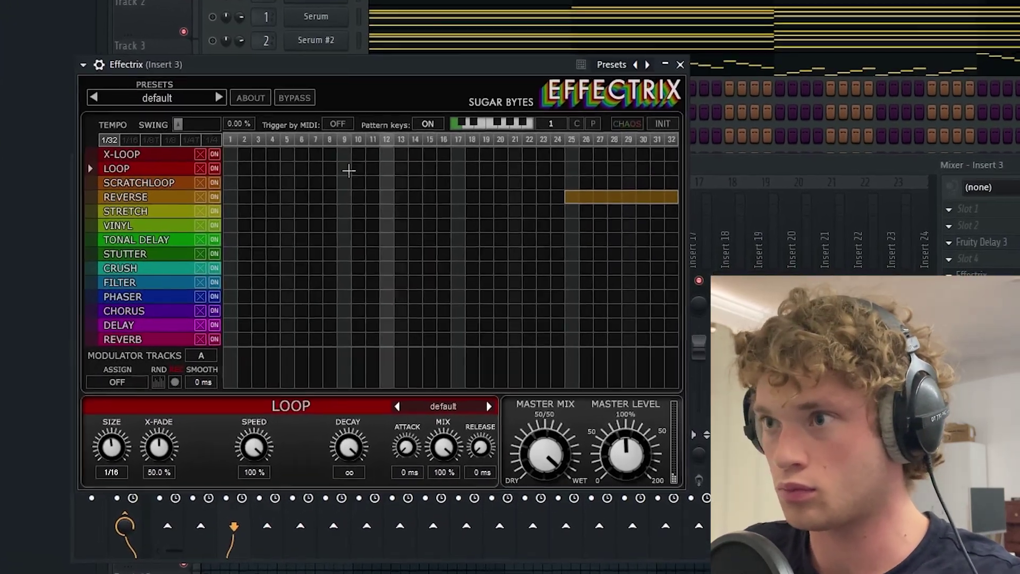
{"action": "left_click_drag", "start_coordinate": [415, 174], "coordinate": [403, 174]}
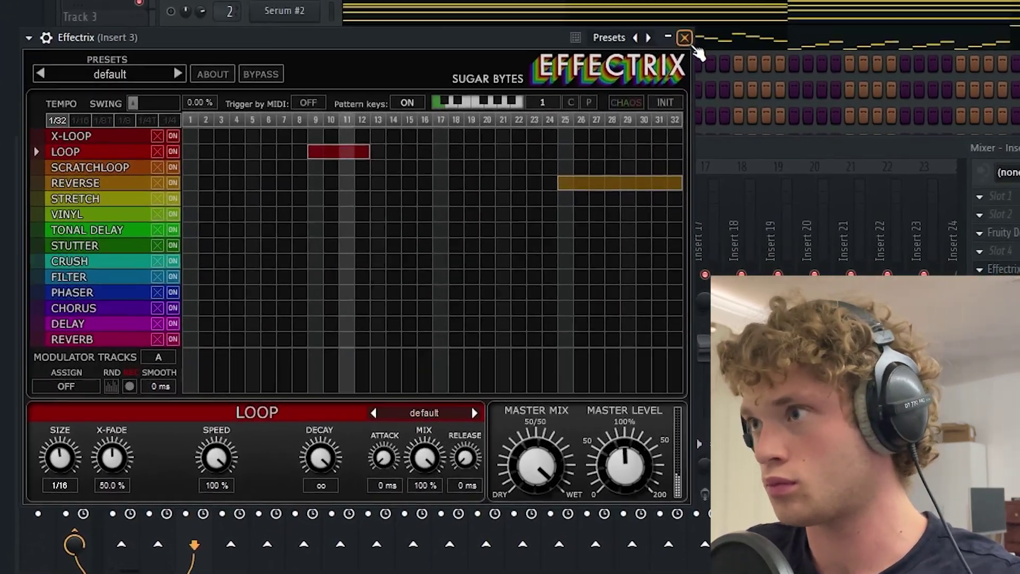
{"action": "left_click", "coordinate": [685, 39]}
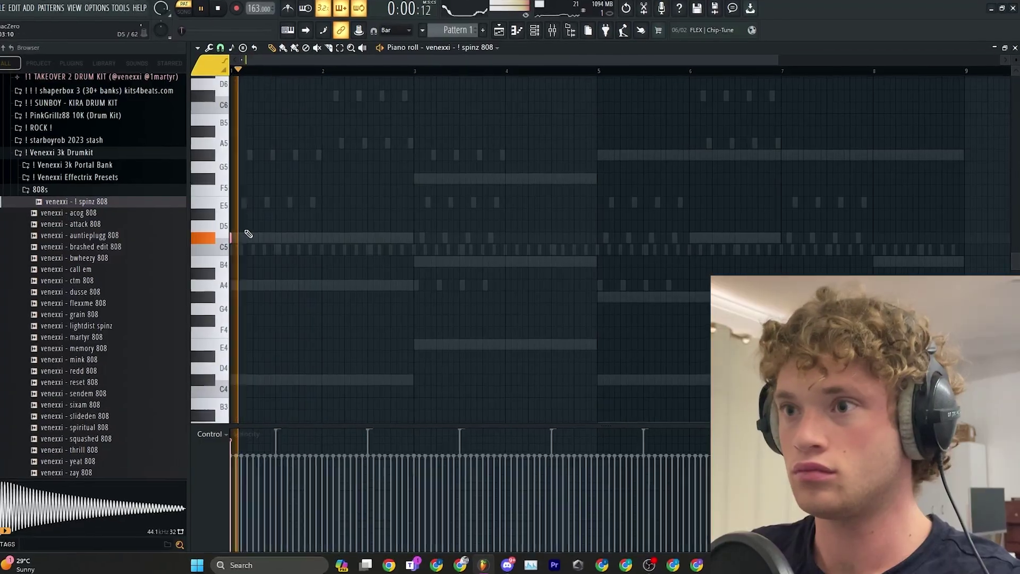
Place short C#5 notes for the spinz 808, two late in bar 1 and one in bar 2.
{"action": "scroll", "coordinate": [252, 234], "scroll_direction": "up", "scroll_amount": 3}
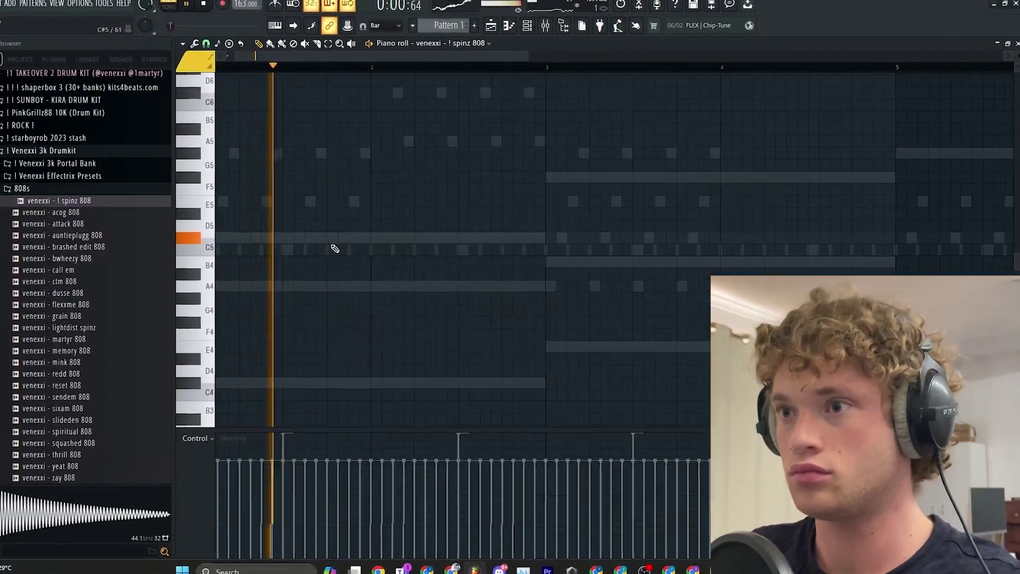
{"action": "left_click", "coordinate": [343, 237]}
{"action": "left_click", "coordinate": [353, 237]}
{"action": "right_click", "coordinate": [352, 237]}
{"action": "left_click", "coordinate": [317, 238]}
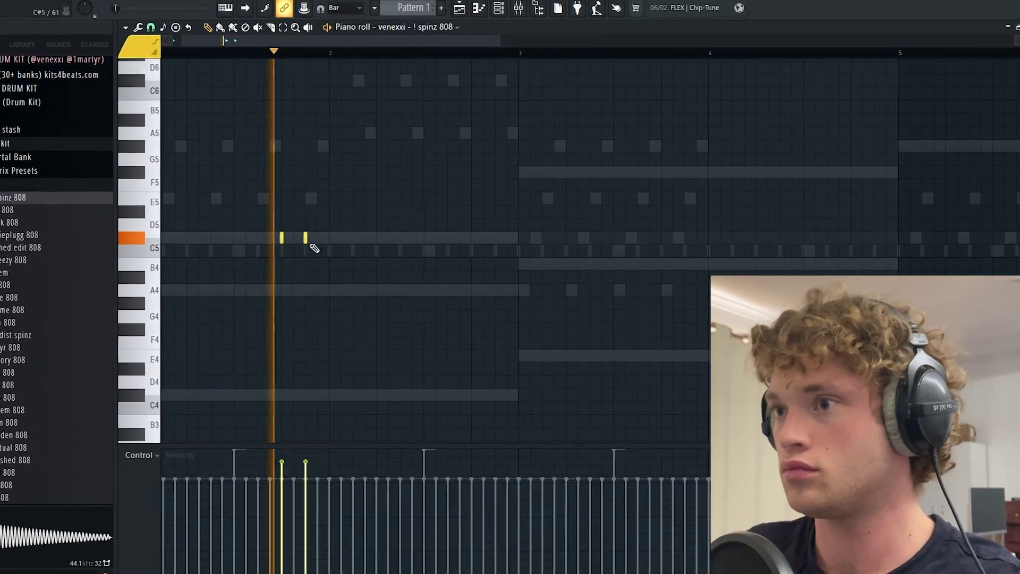
{"action": "left_click", "coordinate": [386, 238]}
Extend the 808 pattern from bar 3 onward along the chord roots, raising the E4 note at bar 3 an octave to E5.
{"action": "scroll", "coordinate": [493, 260], "scroll_direction": "down", "scroll_amount": 3}
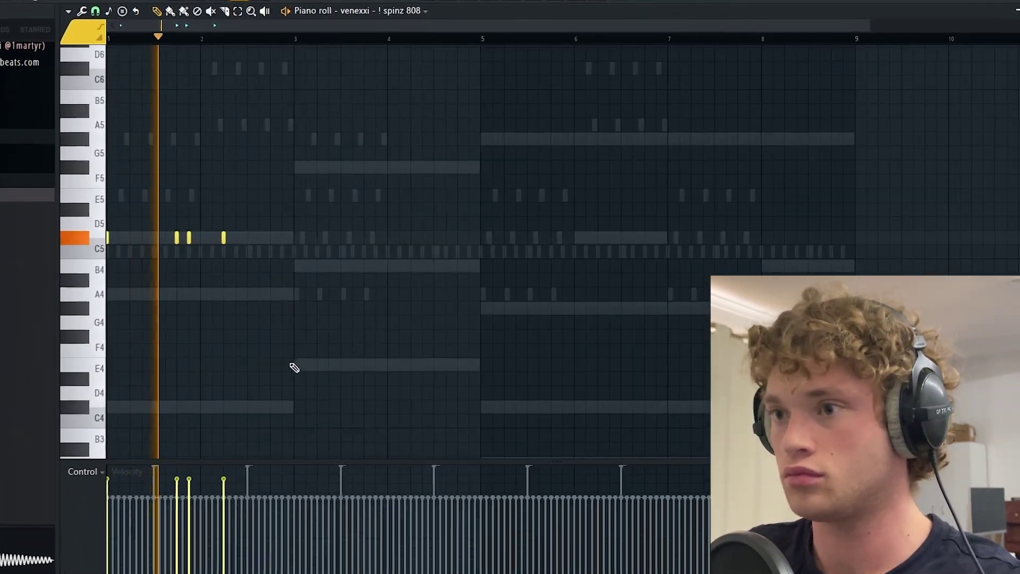
{"action": "left_click", "coordinate": [302, 362]}
{"action": "key", "text": "ctrl+Up"}
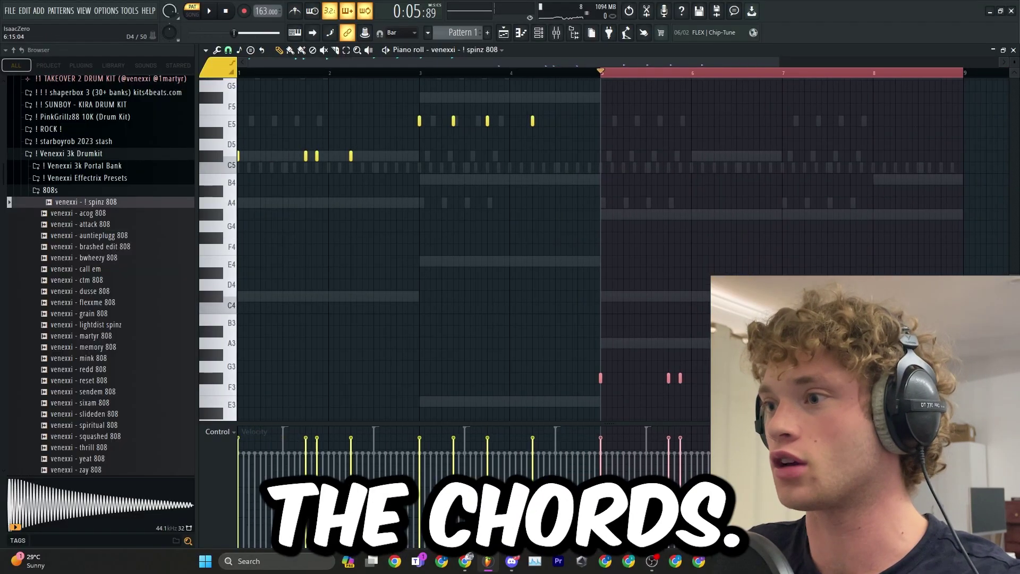
{"action": "left_click_drag", "start_coordinate": [770, 146], "coordinate": [822, 187]}
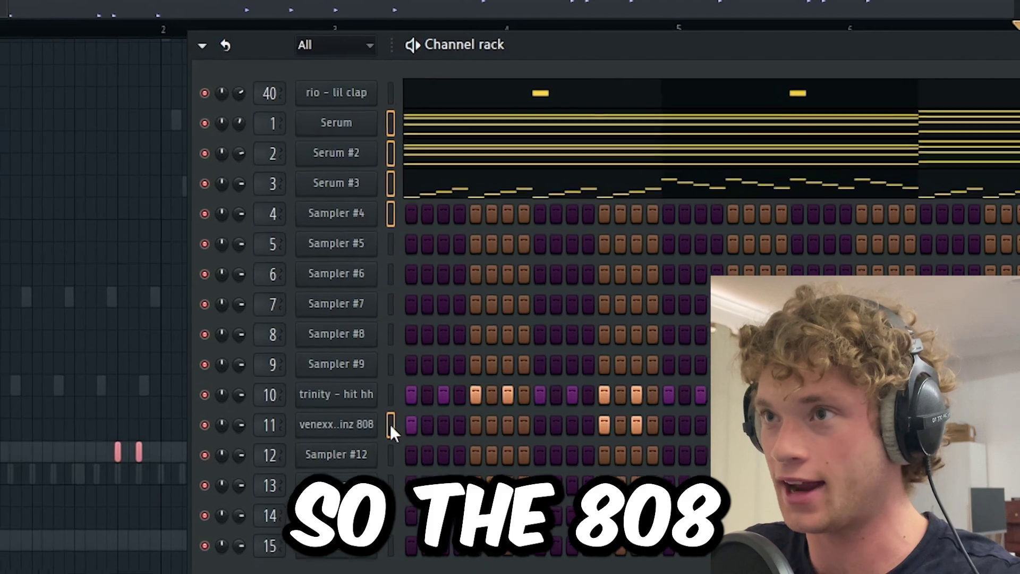
Transpose the Serum and 808 channels four semitones lower together and lower the 808 notes in bars 3–4 an octave to C5.
{"action": "left_click", "coordinate": [204, 46]}
{"action": "left_click", "coordinate": [264, 318]}
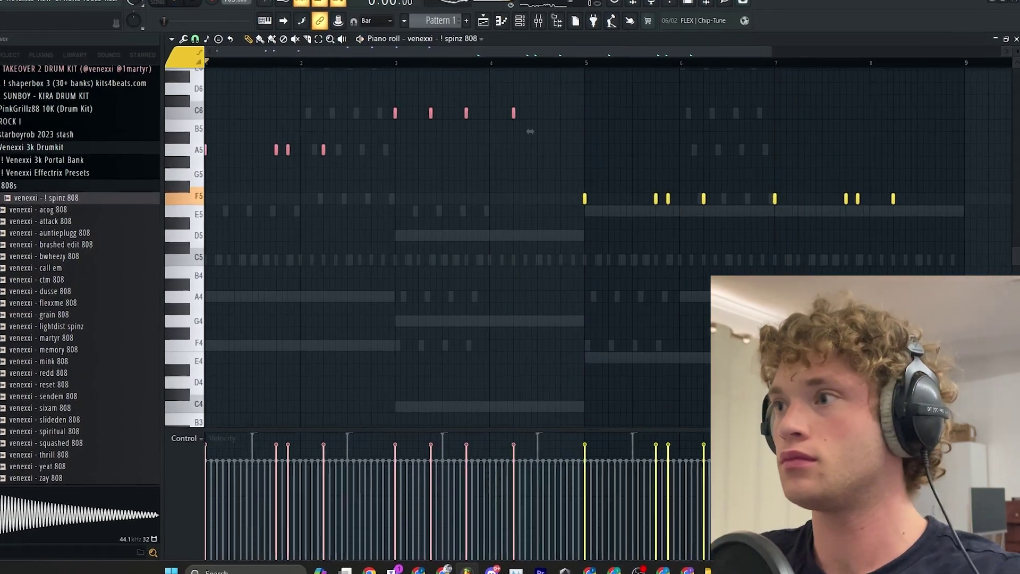
{"action": "left_click_drag", "start_coordinate": [291, 63], "coordinate": [611, 125]}
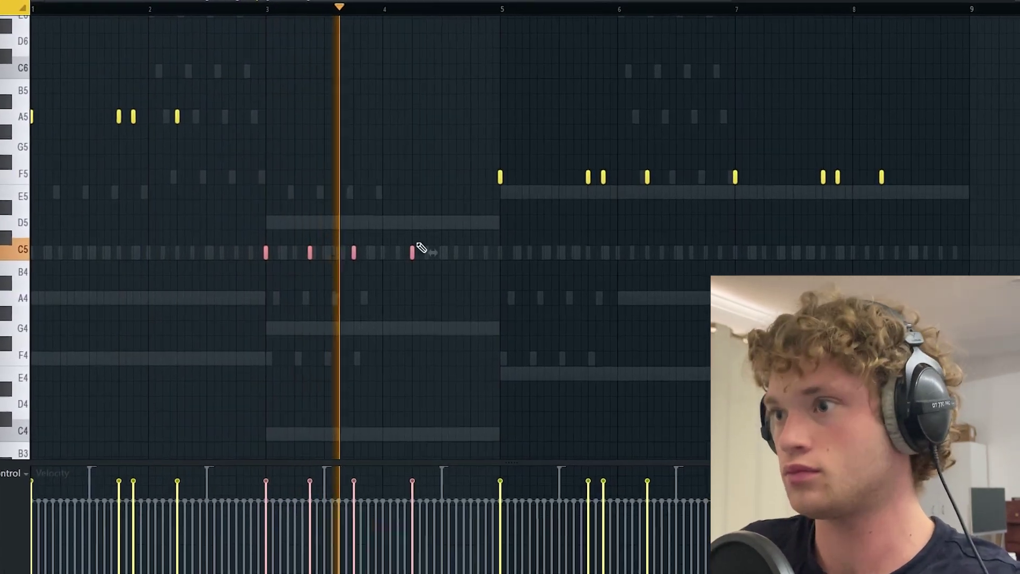
Vary the 808 in bar 8 by reducing one added F5 note's velocity and raising a neighbouring note an octave to F6.
{"action": "scroll", "coordinate": [471, 209], "scroll_direction": "up", "scroll_amount": 3}
{"action": "left_click", "coordinate": [476, 175]}
{"action": "left_click_drag", "start_coordinate": [595, 226], "coordinate": [610, 239]}
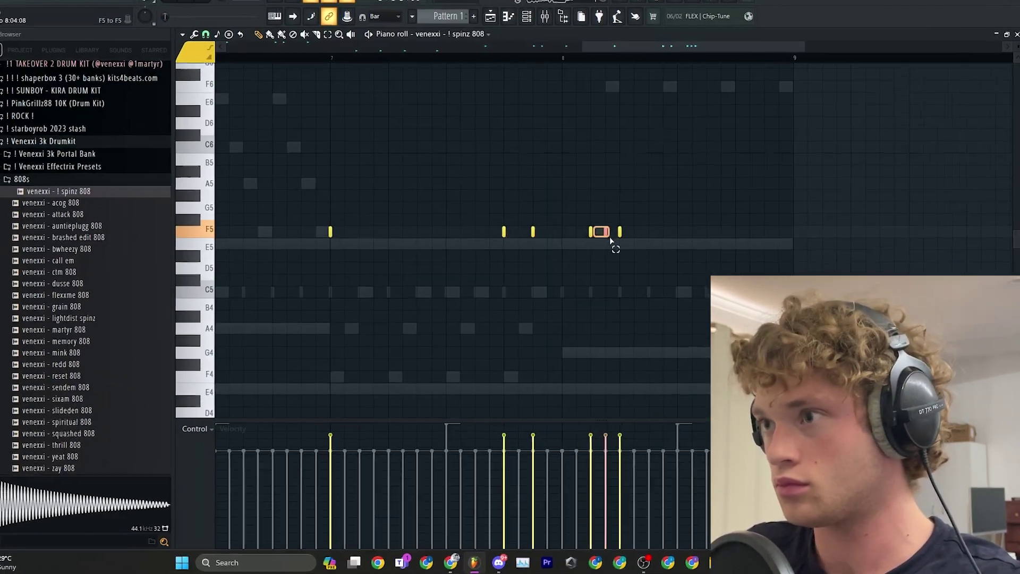
{"action": "left_click", "coordinate": [605, 484]}
{"action": "left_click", "coordinate": [564, 203]}
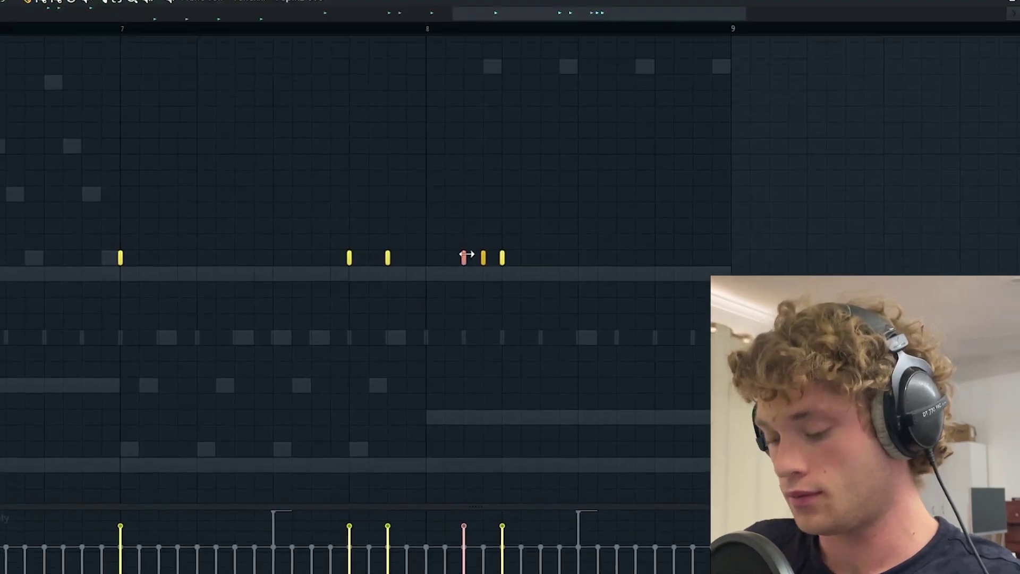
{"action": "key", "text": "ctrl+Up"}
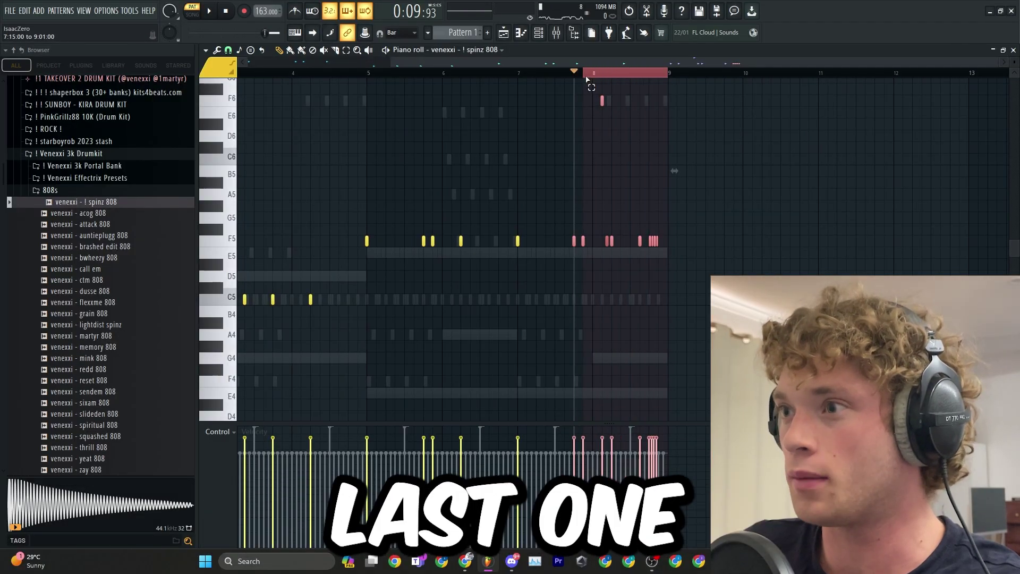
{"action": "left_click_drag", "start_coordinate": [571, 93], "coordinate": [578, 124]}
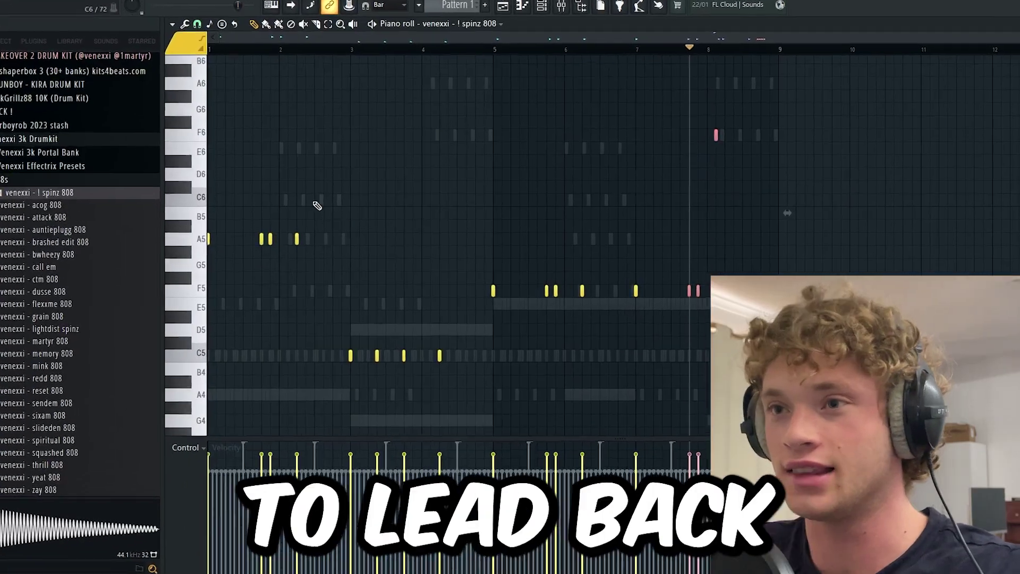
{"action": "left_click_drag", "start_coordinate": [242, 223], "coordinate": [324, 265]}
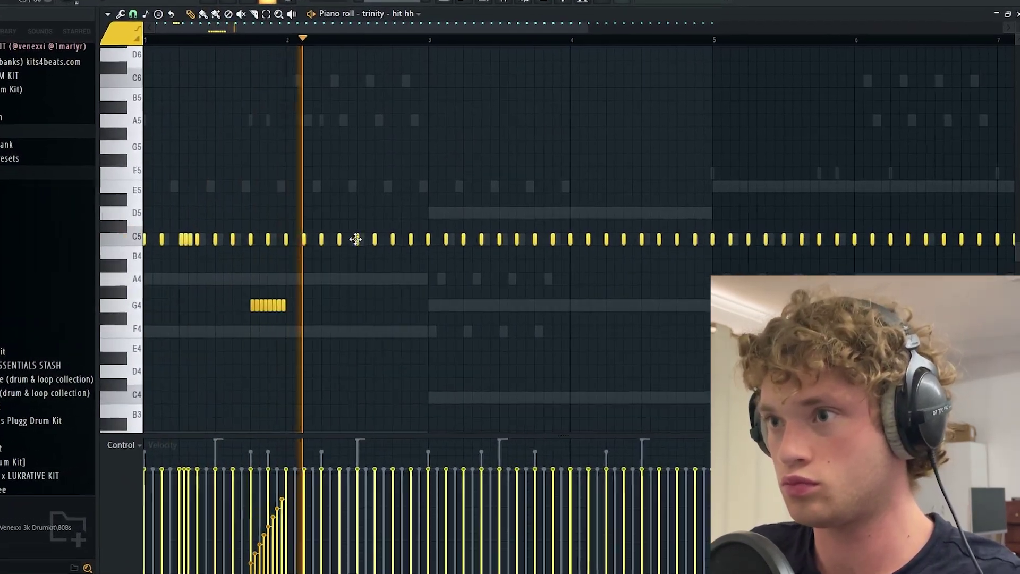
Select all hi-hat notes from bar 5 to bar 8 in the trinity hi-hat pattern and delete them.
{"action": "scroll", "coordinate": [357, 239], "scroll_direction": "up", "scroll_amount": 3}
{"action": "scroll", "coordinate": [335, 247], "scroll_direction": "down", "scroll_amount": 6}
{"action": "left_click_drag", "start_coordinate": [840, 194], "coordinate": [403, 281]}
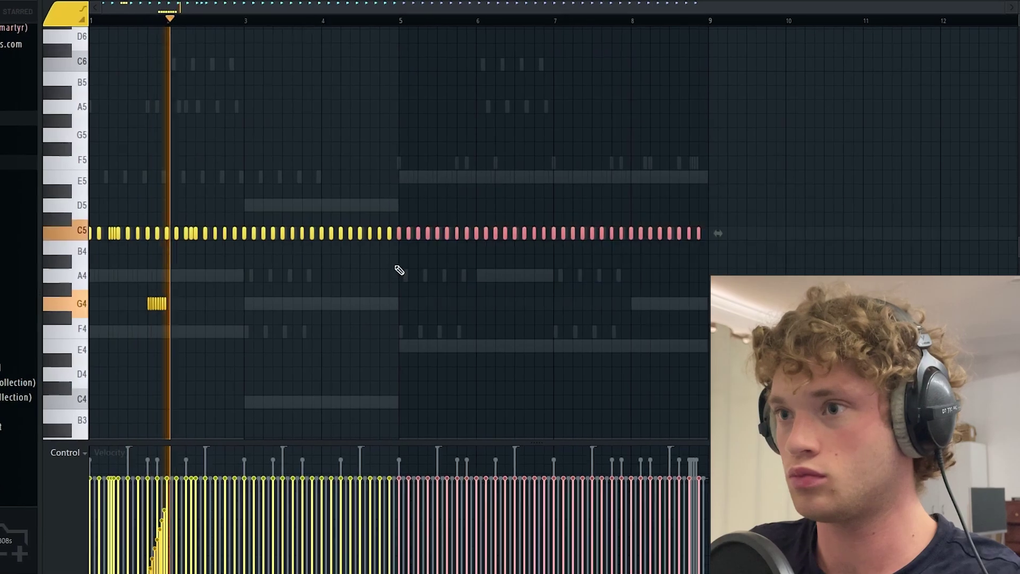
{"action": "key", "text": "Delete"}
{"action": "scroll", "coordinate": [400, 270], "scroll_direction": "up", "scroll_amount": 5}
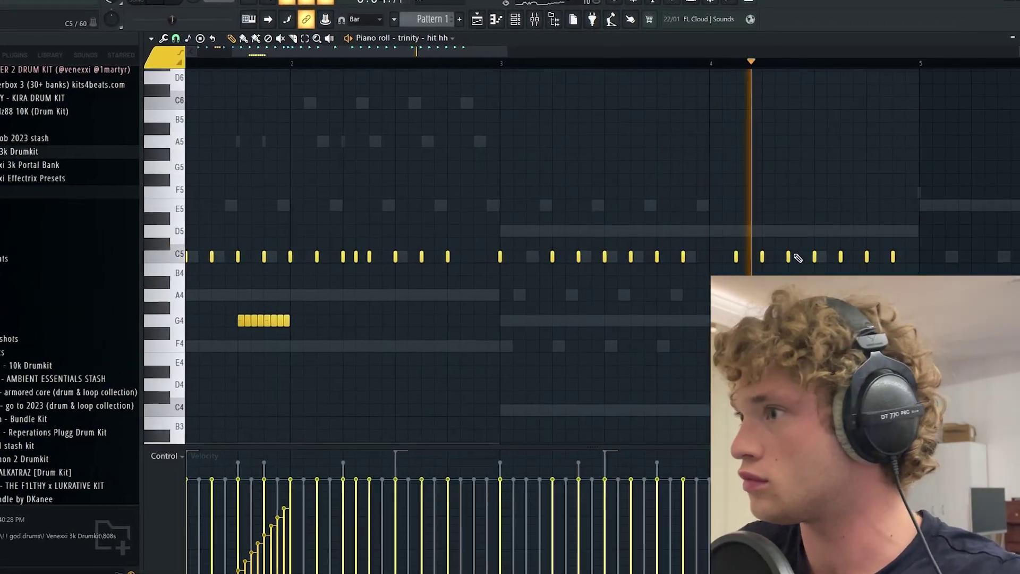
Load the venexxi jeezy open hat sample on channel 13 and select that channel in the channel rack.
{"action": "key", "text": "F7"}
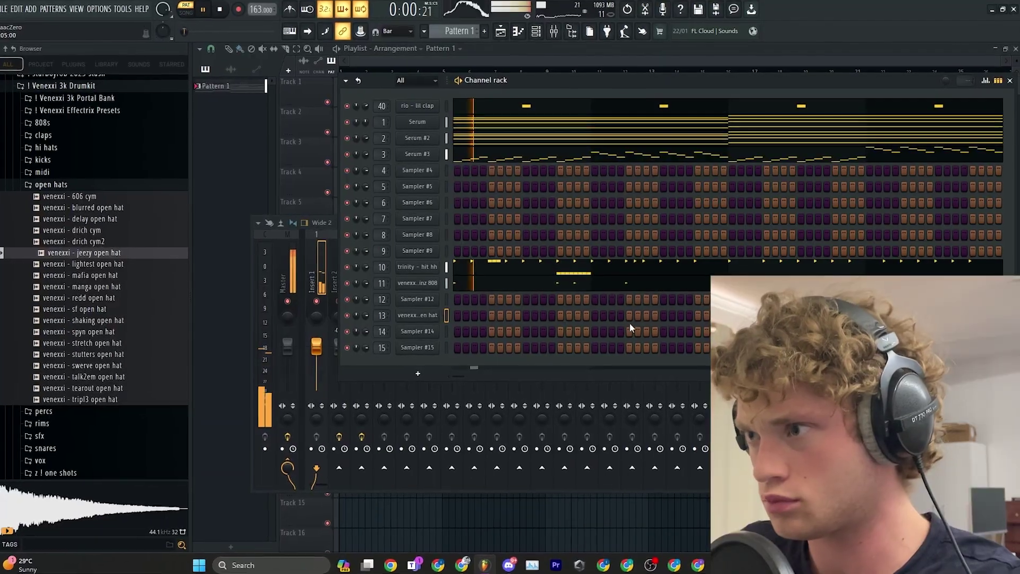
{"action": "right_click", "coordinate": [422, 319]}
{"action": "left_click", "coordinate": [443, 319]}
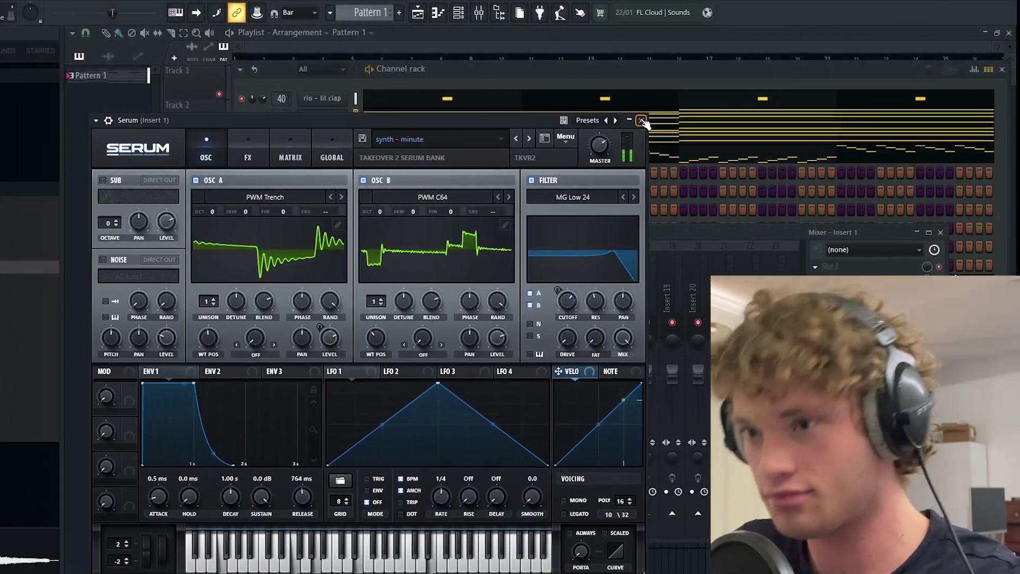
Close the Serum synth's window, set the mixer level of Insert 1 to about 1.3 and return to the channel rack.
{"action": "left_click", "coordinate": [650, 121]}
{"action": "left_click_drag", "start_coordinate": [190, 379], "coordinate": [190, 375]}
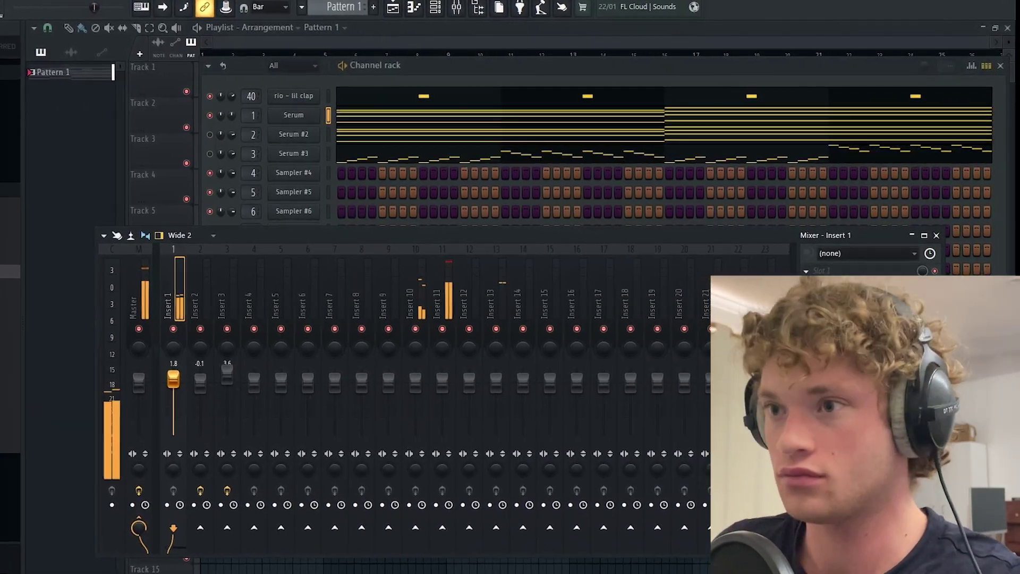
{"action": "left_click", "coordinate": [457, 65]}
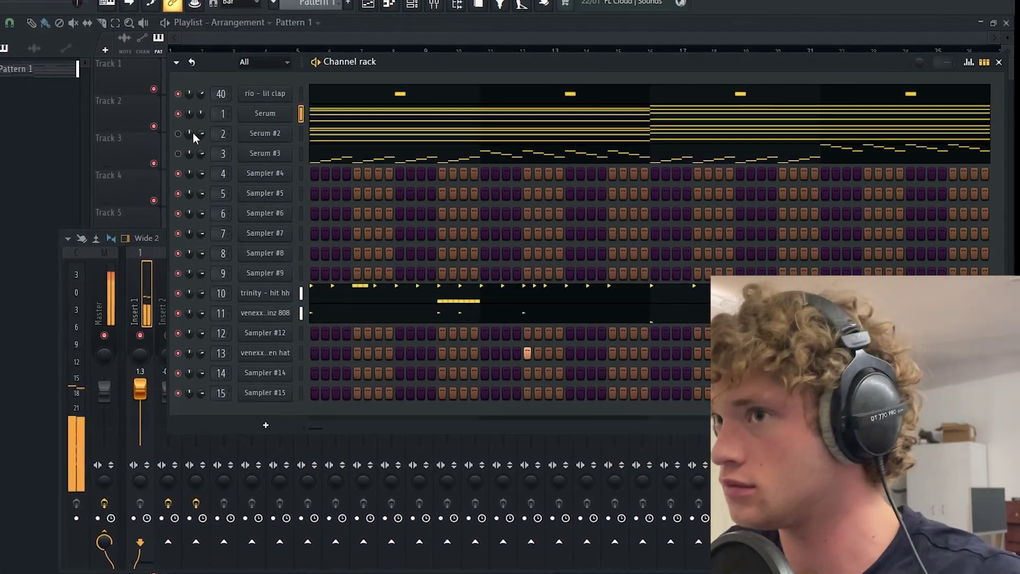
Replace Sampler #4 with Serum and select the C7 and E7 notes in bar 2 of its melody.
{"action": "right_click", "coordinate": [243, 175]}
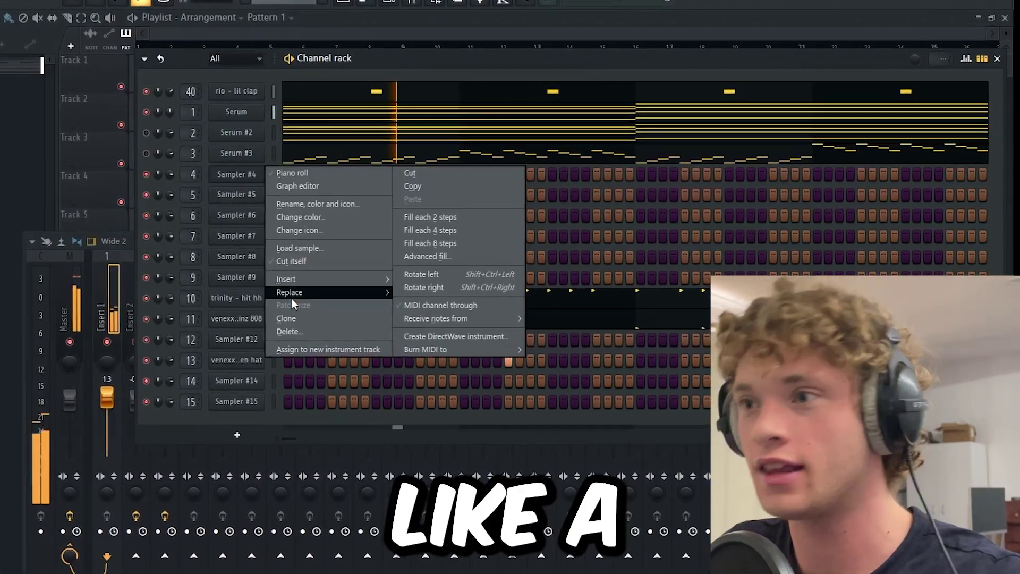
{"action": "mouse_move", "coordinate": [285, 300]}
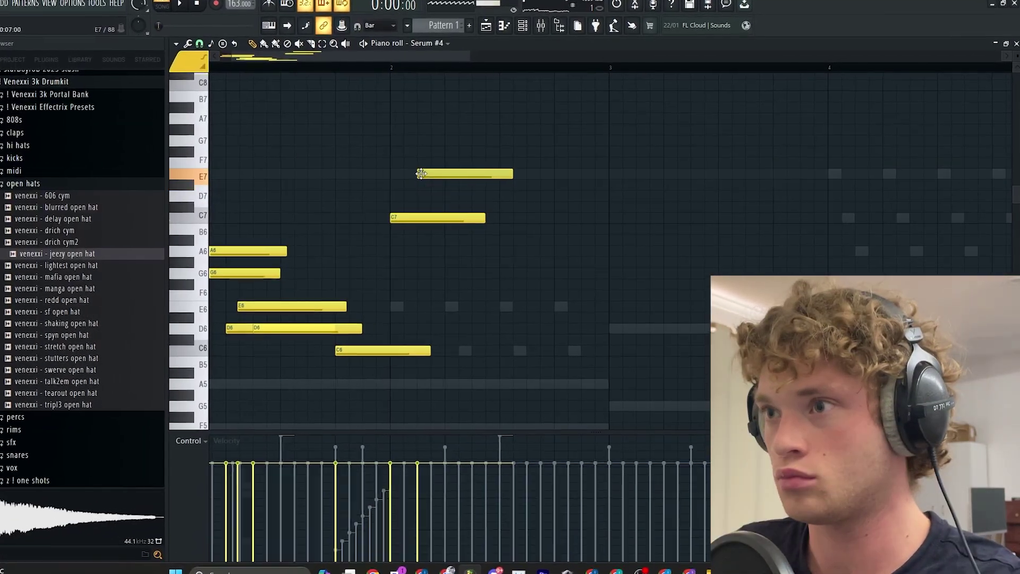
{"action": "left_click_drag", "start_coordinate": [415, 148], "coordinate": [432, 255]}
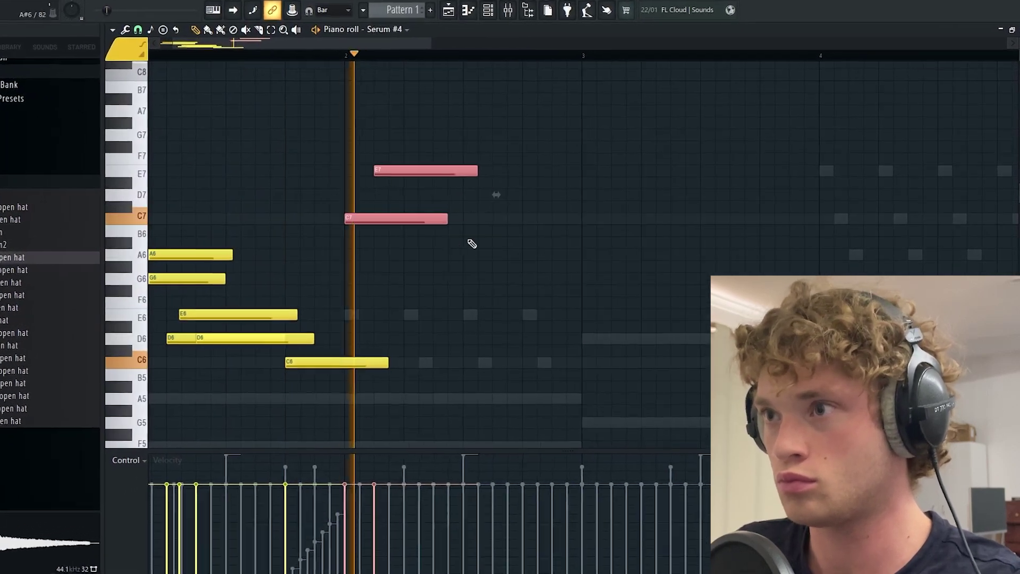